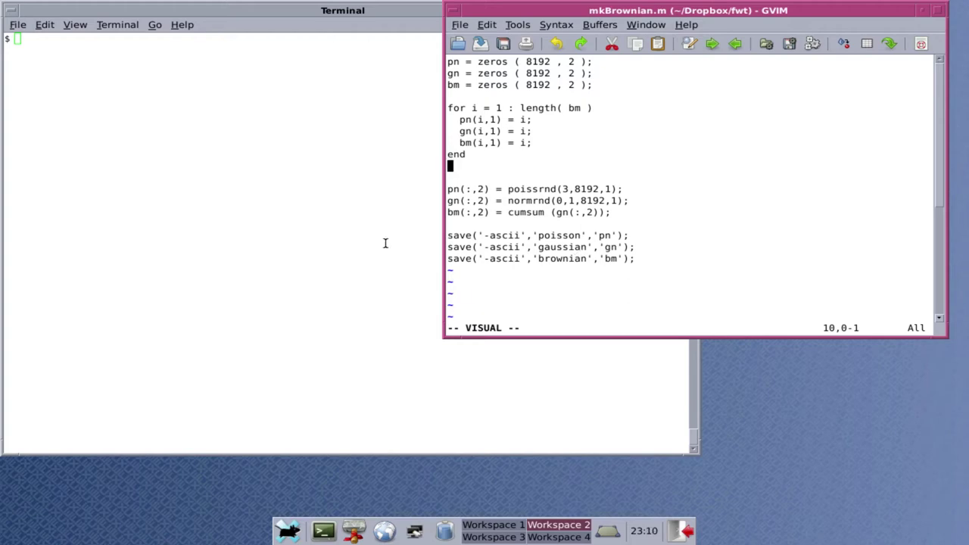
# - Start Octave in the terminal and run the mkBrownian script
pyautogui.click(237, 258)
pyautogui.write('octave')
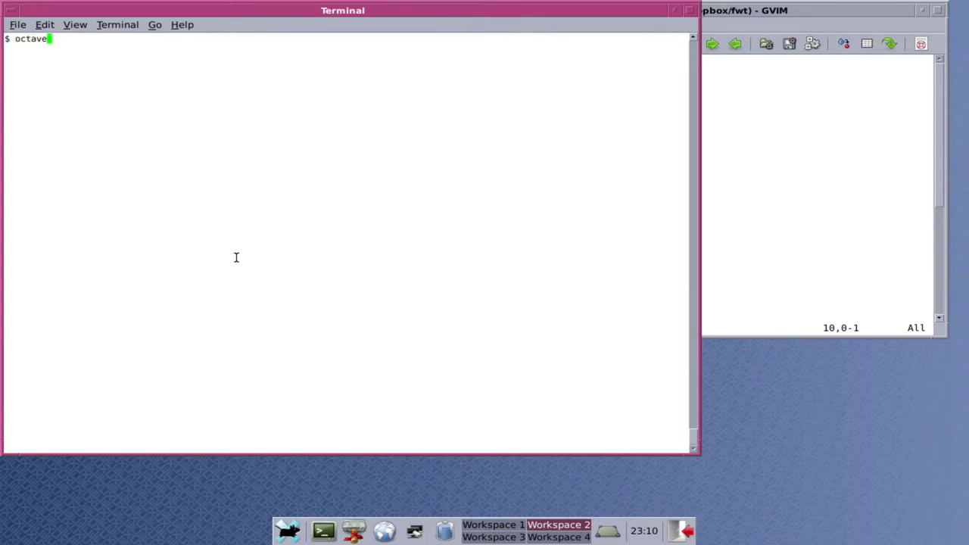
pyautogui.press('Return')
pyautogui.write('mkBor')
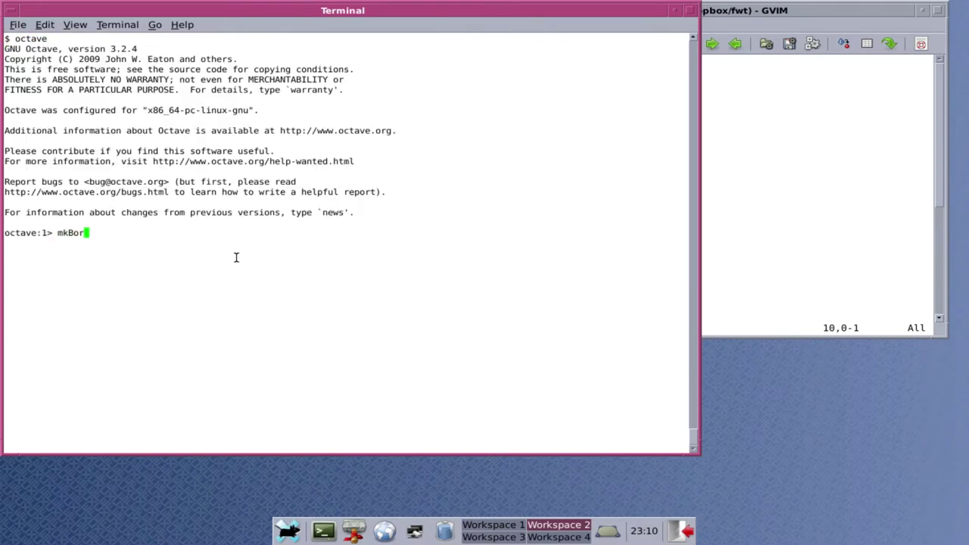
pyautogui.press('BackSpace')
pyautogui.press('BackSpace')
pyautogui.write('rownian')
pyautogui.press('Return')
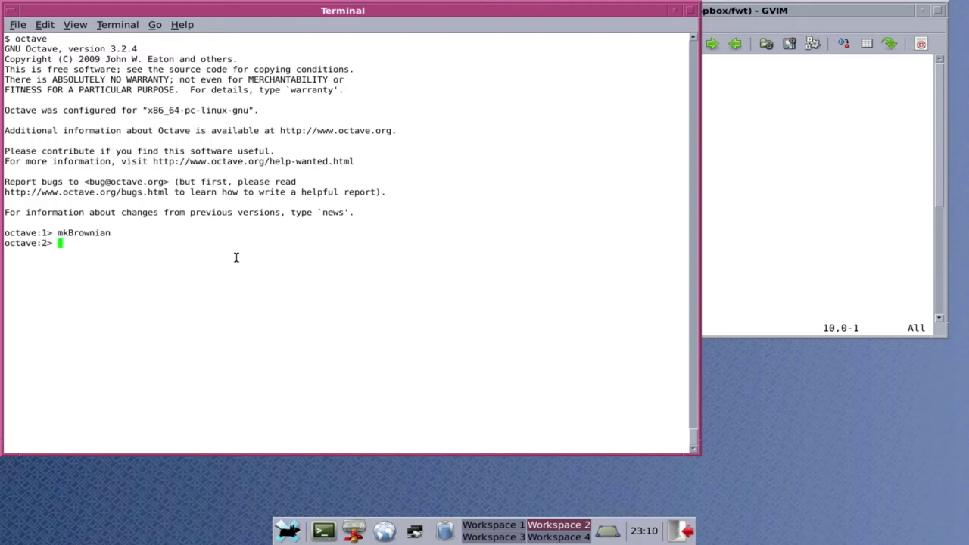
# - Exit Octave, launch gnuplot, and enter the plot command pl 'poisson'
pyautogui.write('exit')
pyautogui.press('Return')
pyautogui.write('gnuplot')
pyautogui.press('Return')
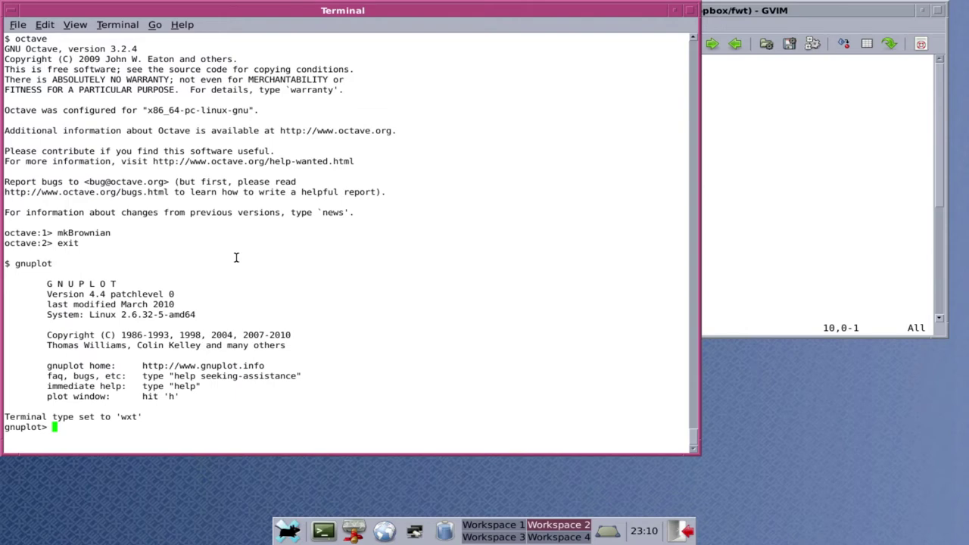
pyautogui.write("pl 'poisson'")
# - Plot the 'poisson' data, move the plot window right, and recall the command to change the file
pyautogui.press('Return')
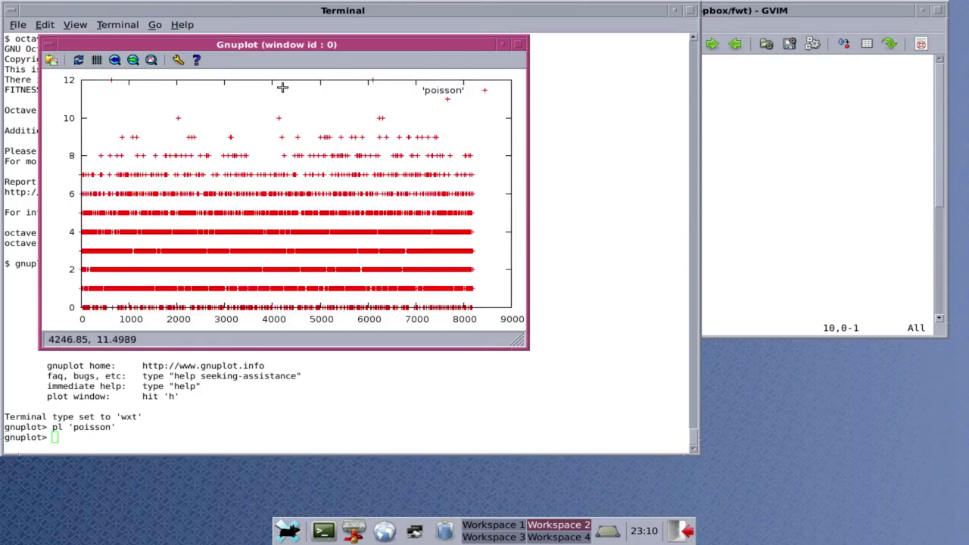
pyautogui.moveTo(309, 44); pyautogui.dragTo(690, 132)
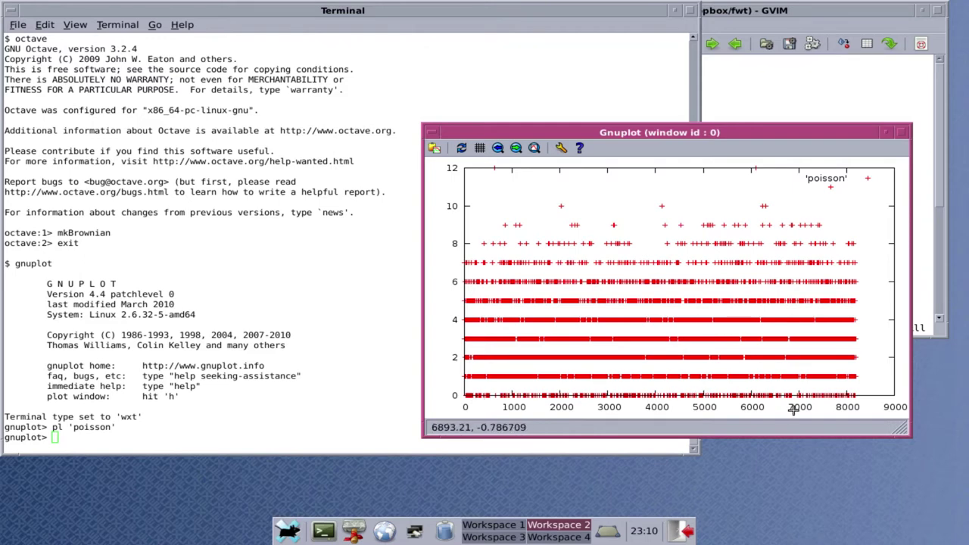
pyautogui.click(199, 331)
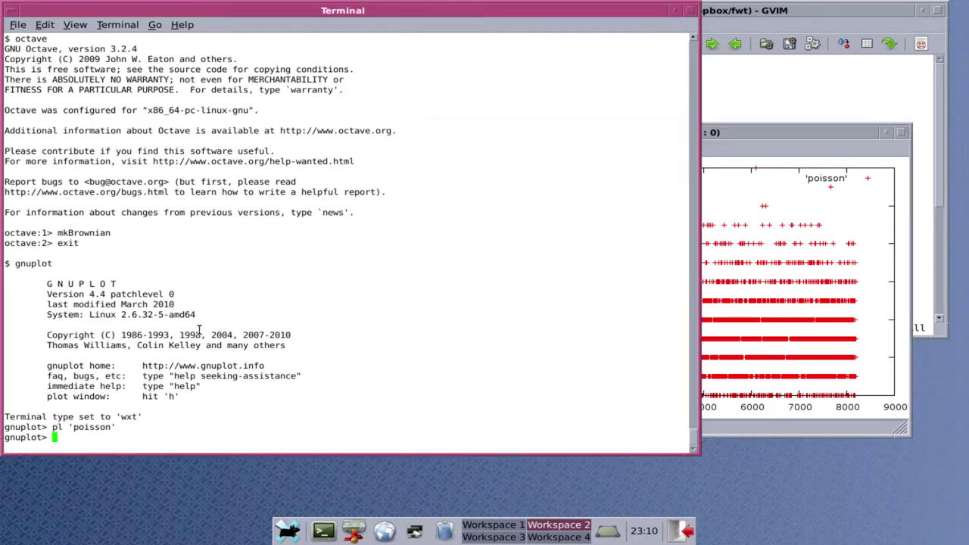
pyautogui.press('Up')
pyautogui.press('Left')
pyautogui.press('BackSpace')
pyautogui.press('BackSpace')
pyautogui.press('BackSpace')
pyautogui.press('BackSpace')
pyautogui.press('BackSpace')
pyautogui.press('BackSpace')
pyautogui.press('BackSpace')
# - Plot the 'gaussian' data, then the 'brownian' data, as point clouds
pyautogui.write('gaussian')
pyautogui.press('Return')
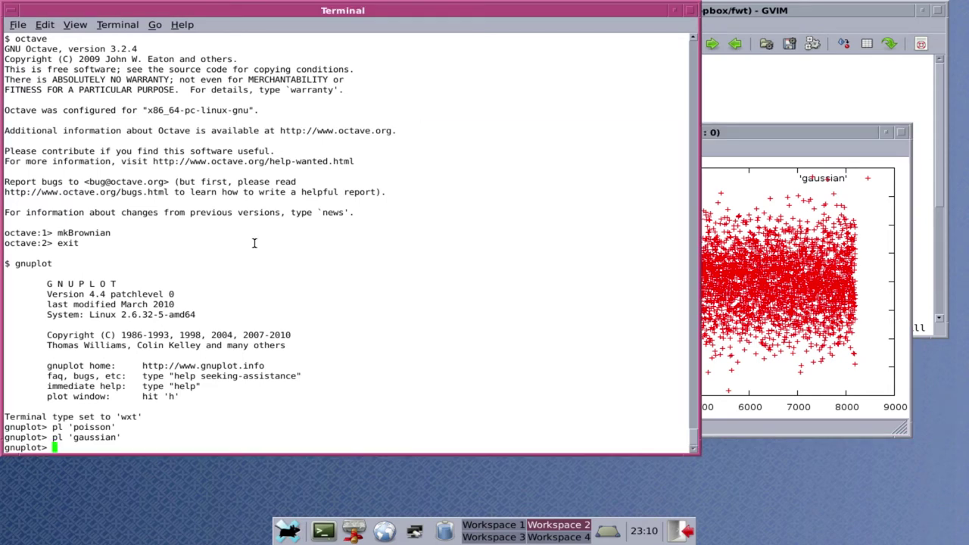
pyautogui.press('Up')
pyautogui.press('BackSpace')
pyautogui.press('BackSpace')
pyautogui.press('BackSpace')
pyautogui.press('BackSpace')
pyautogui.press('BackSpace')
pyautogui.press('BackSpace')
pyautogui.press('BackSpace')
pyautogui.press('BackSpace')
pyautogui.press('BackSpace')
pyautogui.write("brownian'")
pyautogui.press('Return')
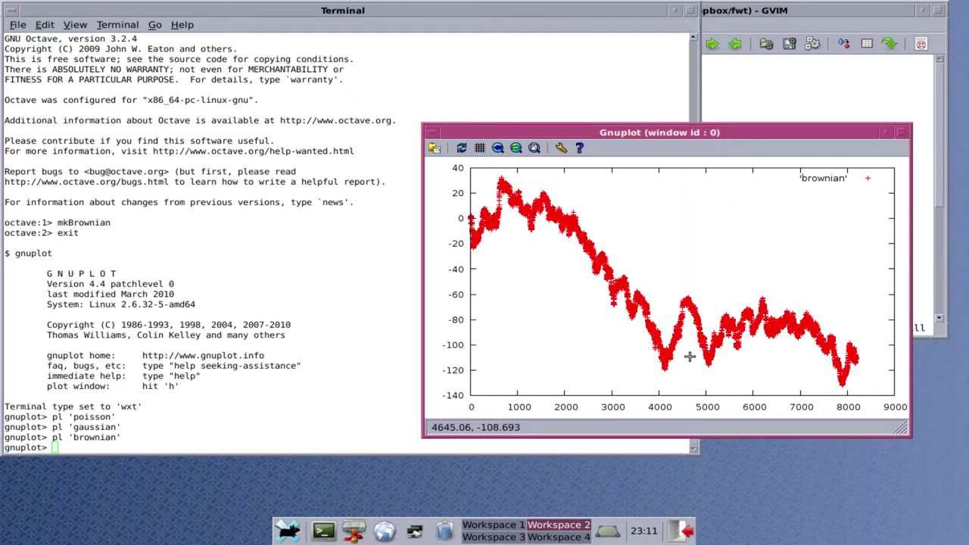
# - Replot the brownian data as a continuous line with pl 'brownian' w l
pyautogui.click(346, 301)
pyautogui.press('Up')
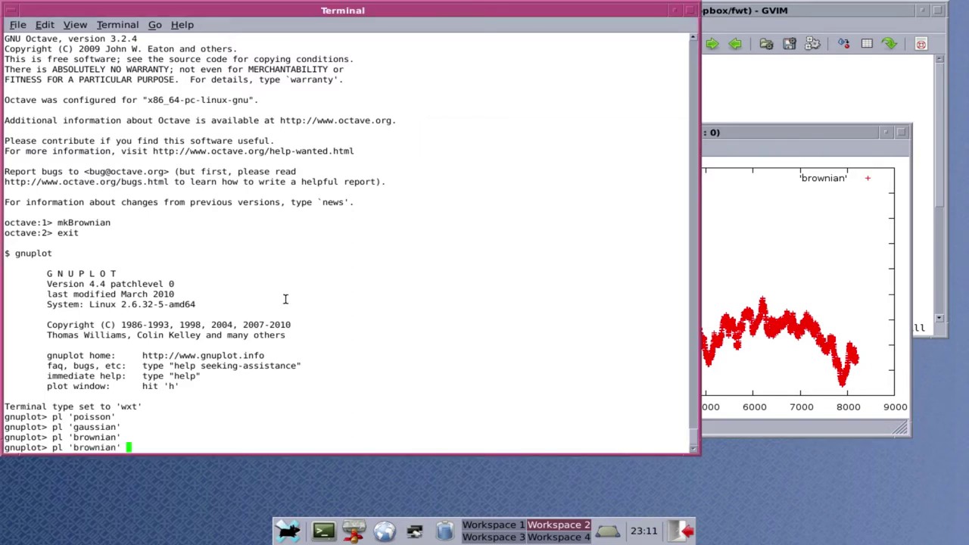
pyautogui.write('w l')
pyautogui.press('Return')
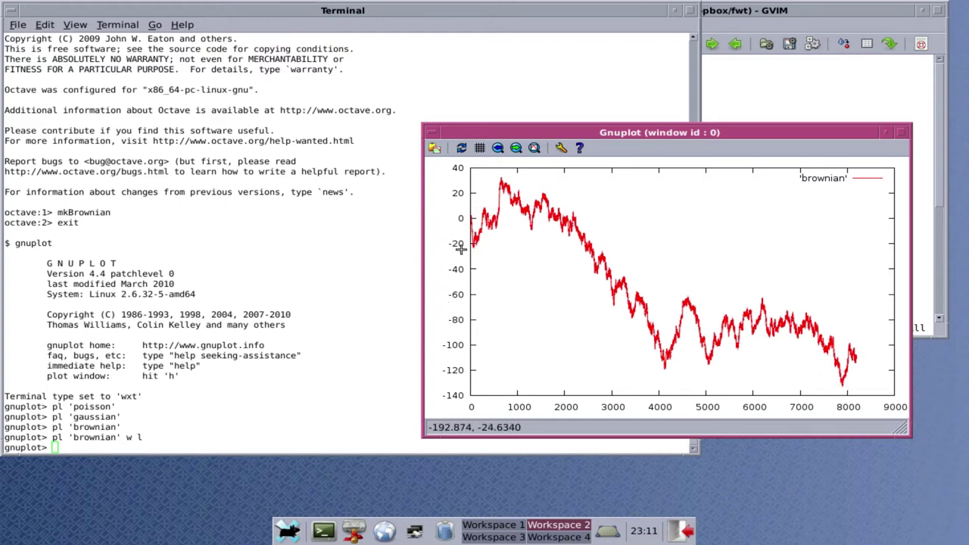
# - Exit gnuplot, closing its plot window
pyautogui.click(250, 275)
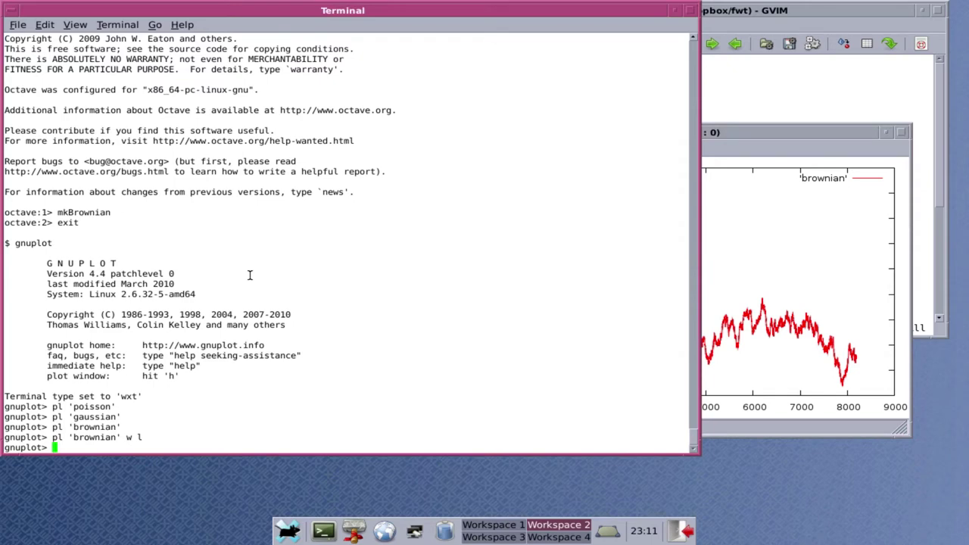
pyautogui.write('exit')
pyautogui.press('Return')
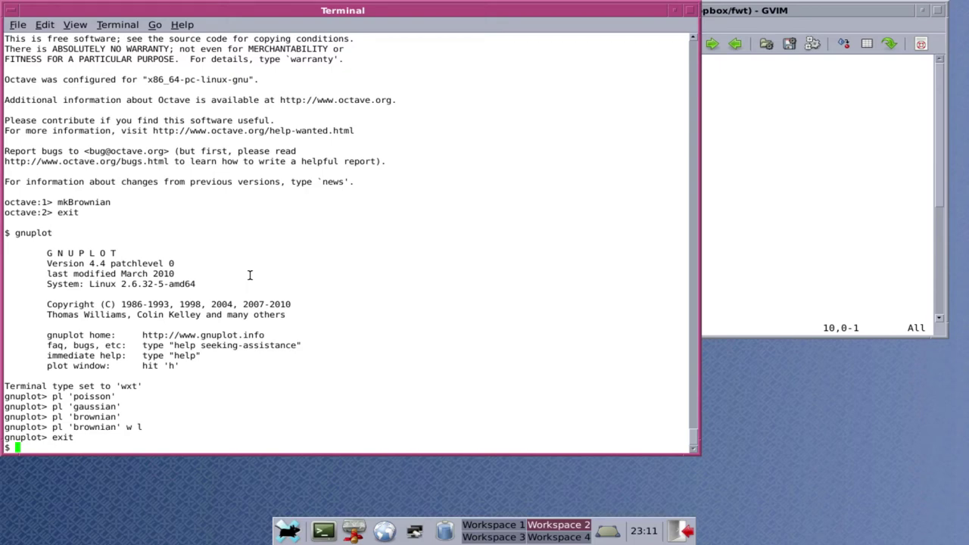
# - View and close the man cat page, then begin typing cat brownian |
pyautogui.write('cat')
pyautogui.press('Left')
pyautogui.press('Left')
pyautogui.press('Left')
pyautogui.press('Left')
pyautogui.write('man')
pyautogui.press('Return')
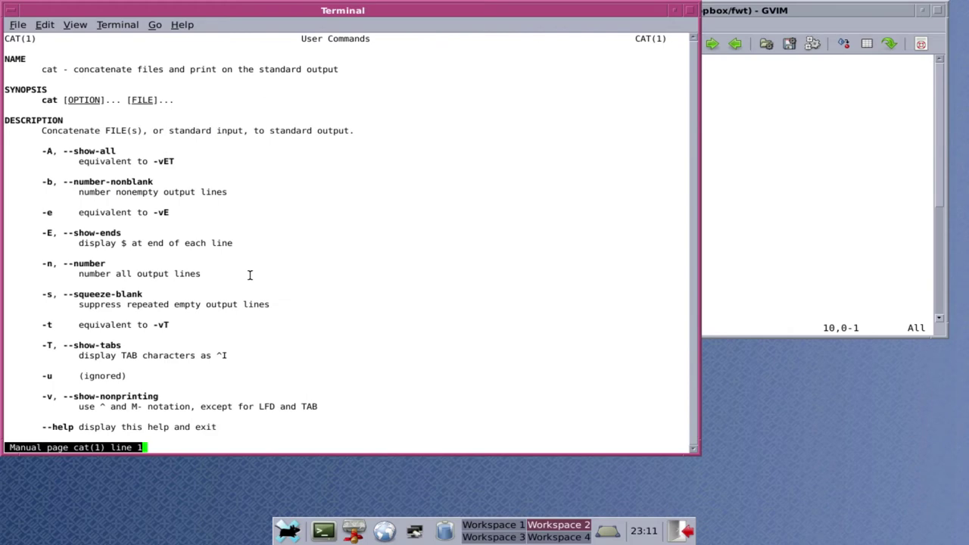
pyautogui.write('q')
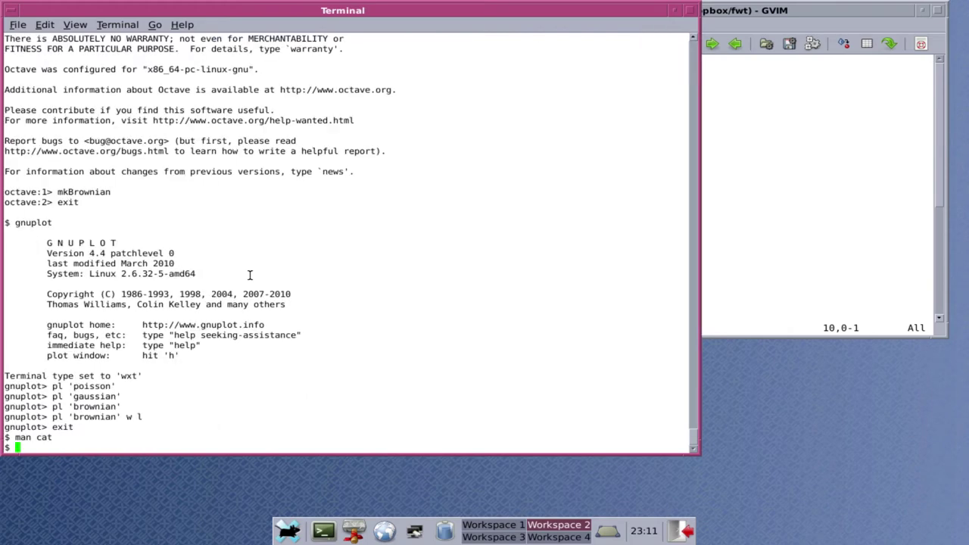
pyautogui.write('cat brownian |')
# - Run cat brownian | fwt, then print the raw brownian data with cat brownian
pyautogui.write('fwt')
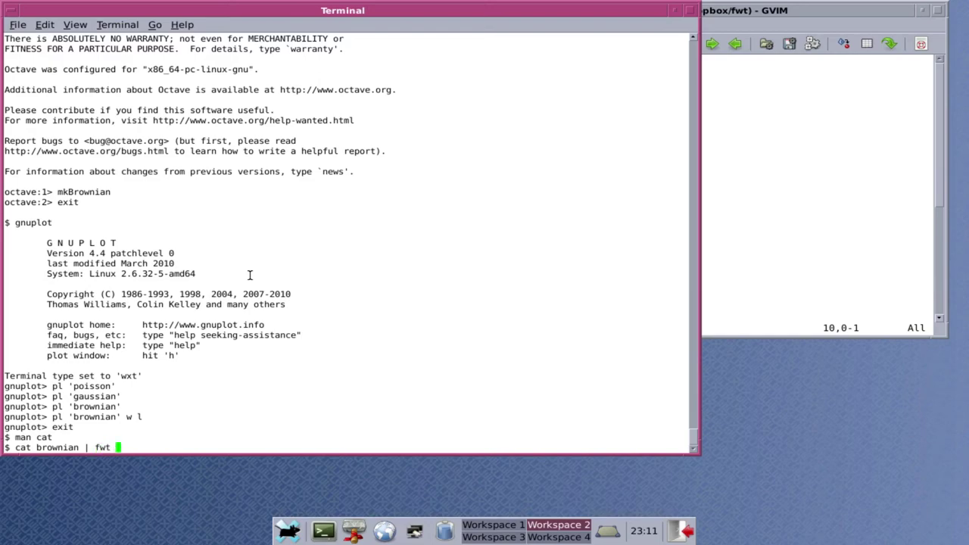
pyautogui.press('Return')
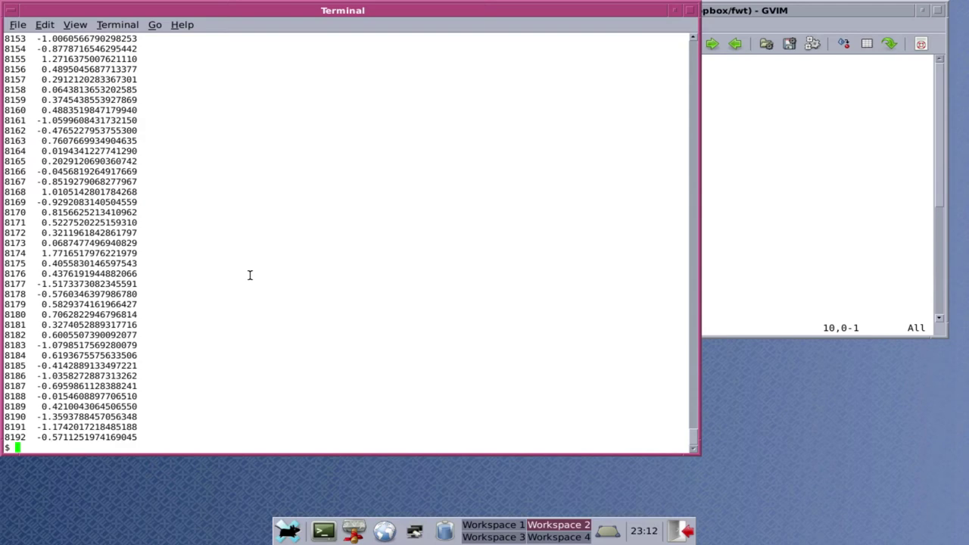
pyautogui.press('Up')
pyautogui.press('BackSpace')
pyautogui.press('BackSpace')
pyautogui.press('BackSpace')
pyautogui.press('BackSpace')
pyautogui.press('BackSpace')
pyautogui.press('BackSpace')
pyautogui.press('BackSpace')
pyautogui.press('Return')
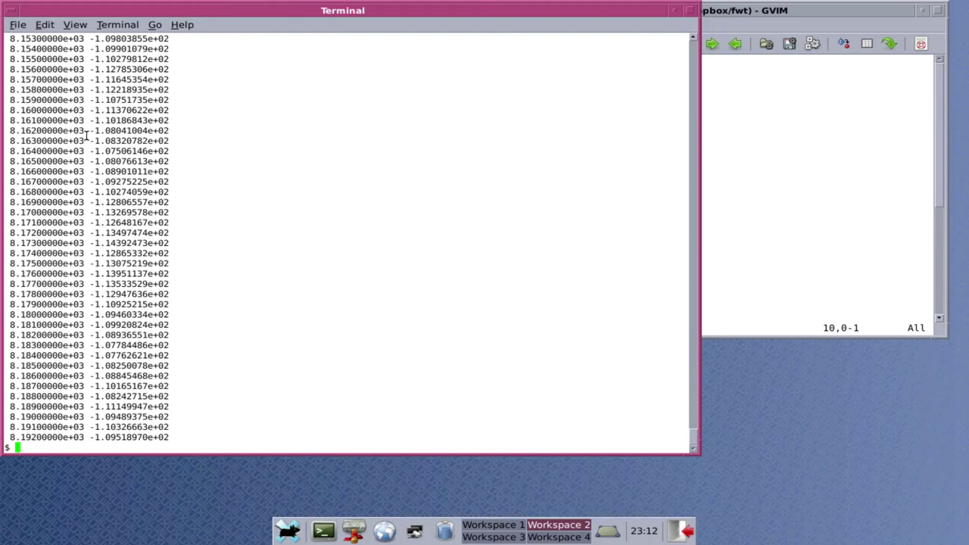
# - Rerun cat brownian | fwt to print 8192 coefficients, then type an fwt -i pipeline
pyautogui.write('cat brownian | fwt')
pyautogui.press('Return')
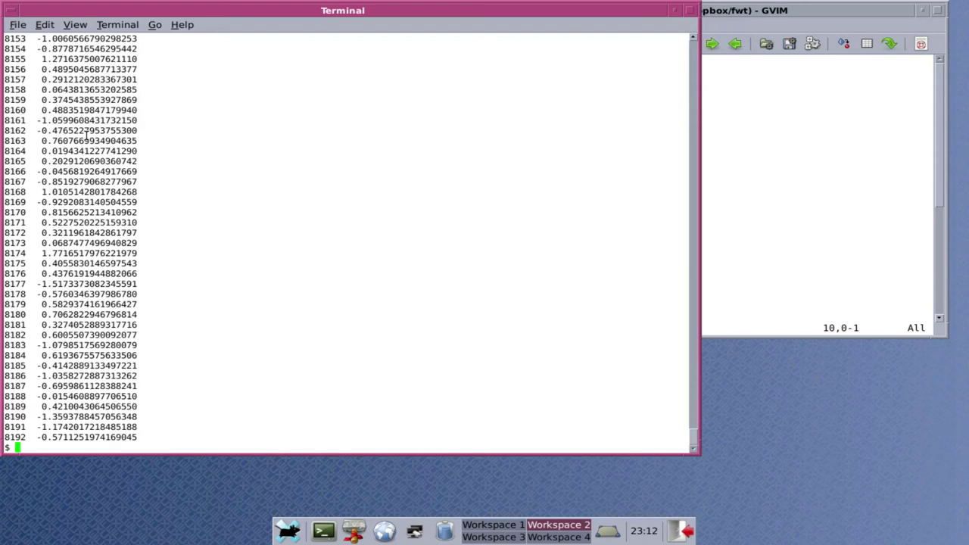
pyautogui.write('cat brownian | fwt | fwt -')
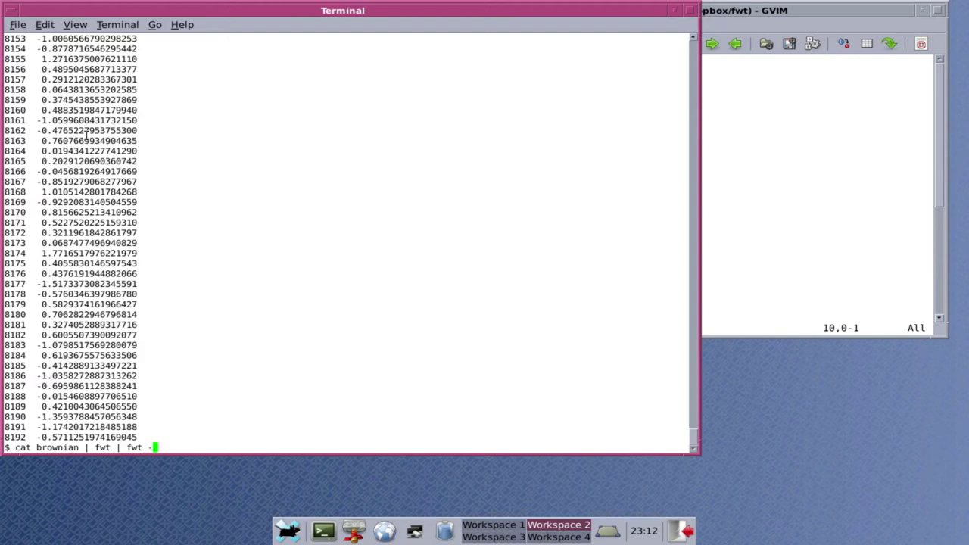
pyautogui.write('i')
# - Run cat brownian | fwt | fwt -i, then retry with the --inverse option
pyautogui.press('Return')
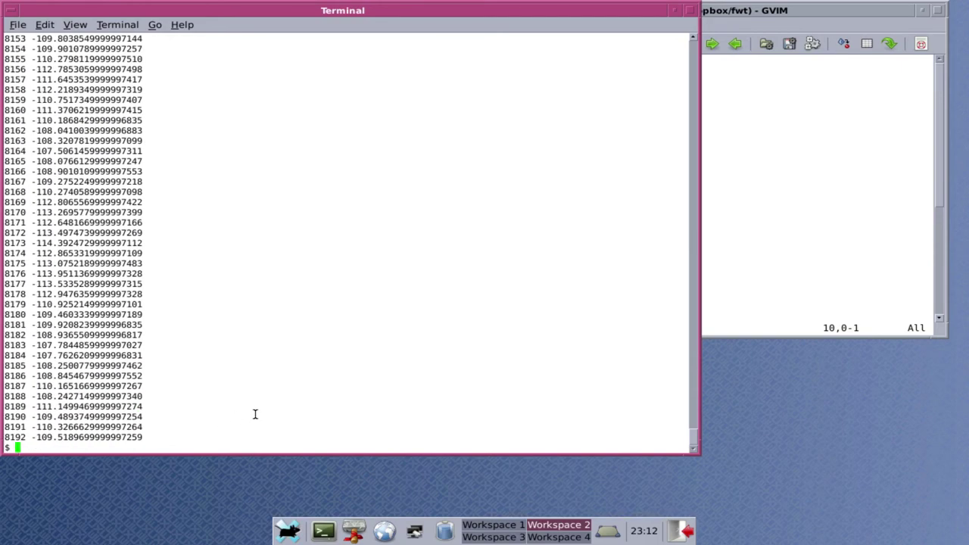
pyautogui.press('Up')
pyautogui.press('BackSpace')
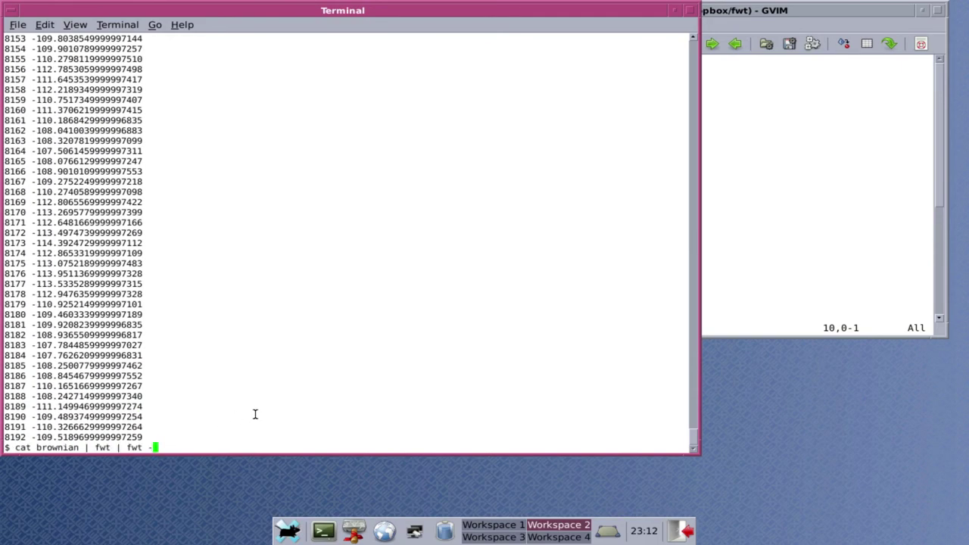
pyautogui.write('-inverse')
pyautogui.press('Return')
# - Compare cat brownian | head with cat brownian | fwt | fwt -i | head
pyautogui.press('BackSpace')
pyautogui.press('BackSpace')
pyautogui.press('BackSpace')
pyautogui.press('BackSpace')
pyautogui.press('BackSpace')
pyautogui.press('BackSpace')
pyautogui.press('BackSpace')
pyautogui.press('BackSpace')
pyautogui.press('BackSpace')
pyautogui.press('BackSpace')
pyautogui.press('BackSpace')
pyautogui.press('BackSpace')
pyautogui.press('BackSpace')
pyautogui.press('BackSpace')
pyautogui.press('BackSpace')
pyautogui.press('BackSpace')
pyautogui.press('BackSpace')
pyautogui.press('BackSpace')
pyautogui.press('BackSpace')
pyautogui.write('head')
pyautogui.press('Return')
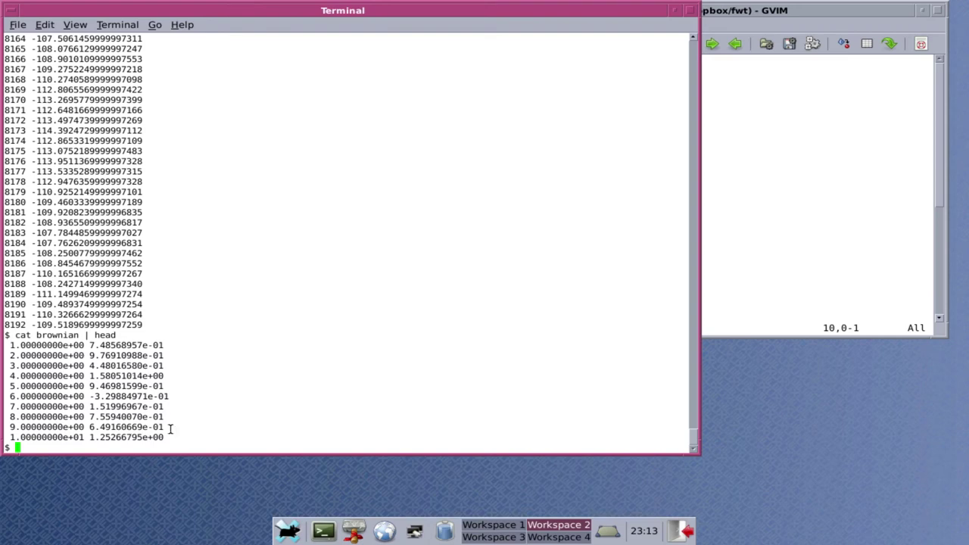
pyautogui.press('Up')
pyautogui.press('BackSpace')
pyautogui.press('BackSpace')
pyautogui.press('BackSpace')
pyautogui.press('BackSpace')
pyautogui.write('fwt')
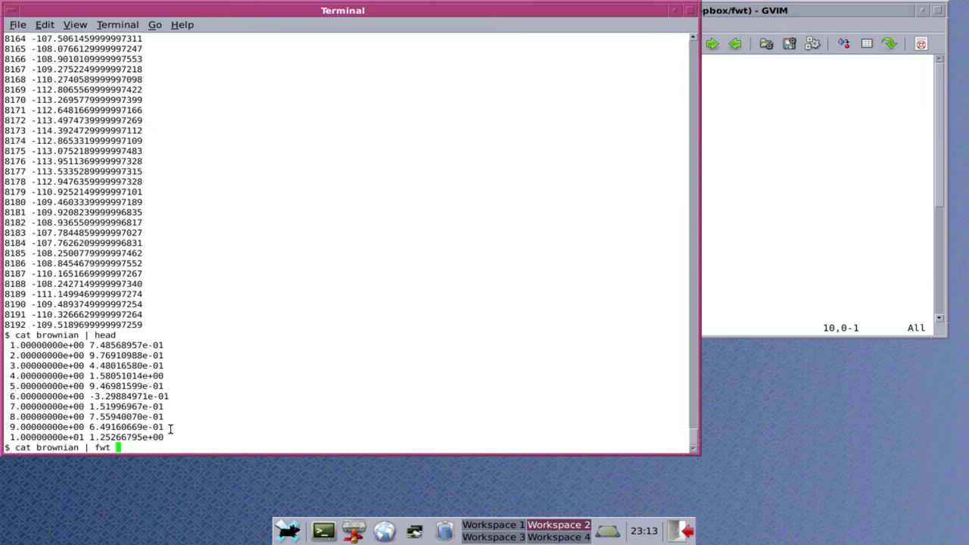
pyautogui.write(' | fwt -i | head')
pyautogui.press('Return')
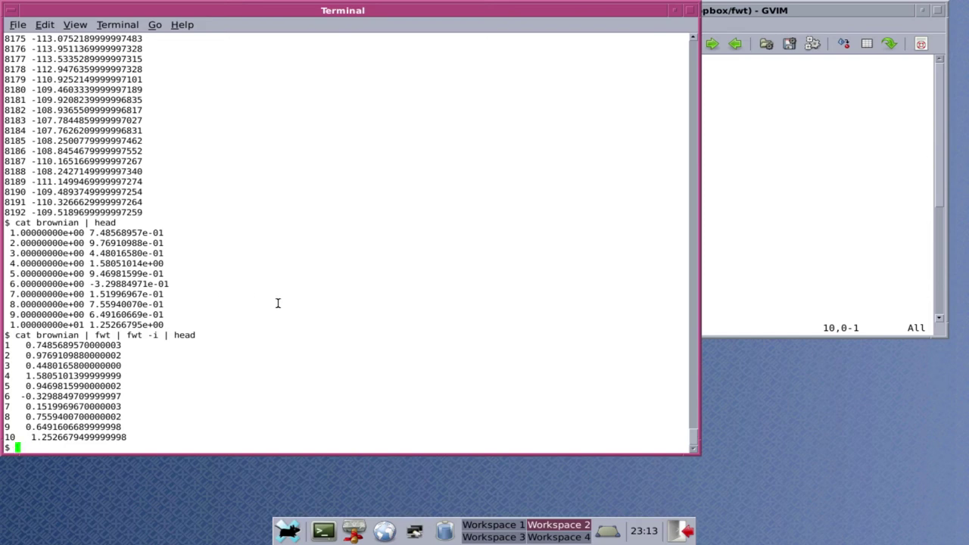
# - Run fwt < brownian
pyautogui.write('fwt < b')
pyautogui.press('Tab')
pyautogui.press('Return')
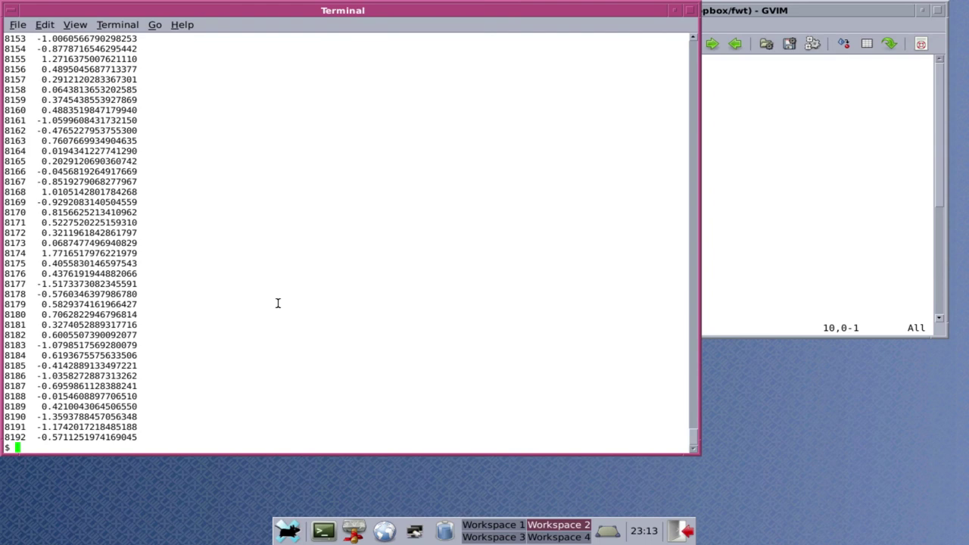
# - Rerun fwt < brownian under valgrind to check for leaks and errors
pyautogui.press('Up')
pyautogui.press('BackSpace')
pyautogui.write('n')
pyautogui.press('Left')
pyautogui.press('Left')
pyautogui.press('Left')
pyautogui.press('Left')
pyautogui.press('Left')
pyautogui.press('Left')
pyautogui.press('Left')
pyautogui.press('Left')
pyautogui.press('Left')
pyautogui.press('Left')
pyautogui.press('Left')
pyautogui.press('Left')
pyautogui.press('Left')
pyautogui.press('Left')
pyautogui.write('valgrin d')
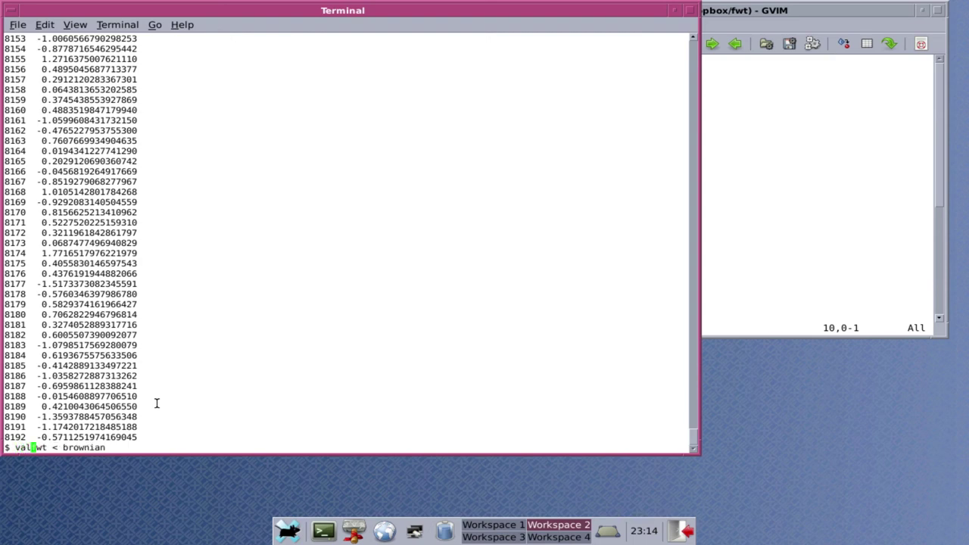
pyautogui.press('BackSpace')
pyautogui.press('BackSpace')
pyautogui.write('d')
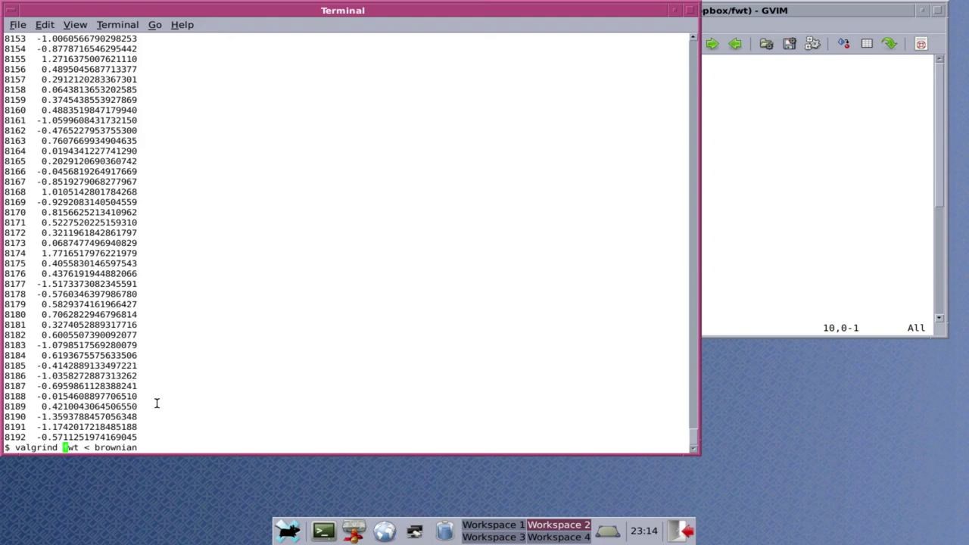
pyautogui.press('Return')
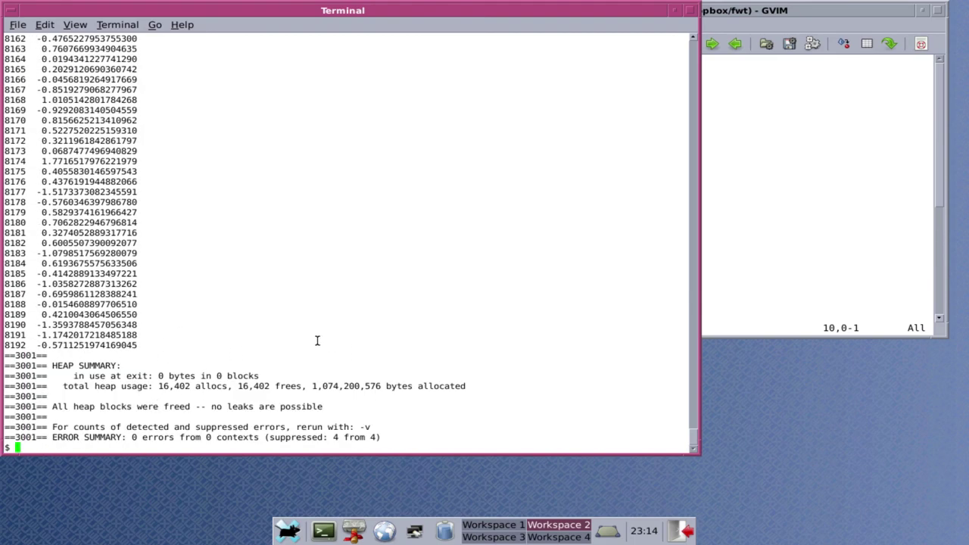
# - Clear the command line and start a new cat command
pyautogui.press('Up')
pyautogui.press('BackSpace')
pyautogui.press('BackSpace')
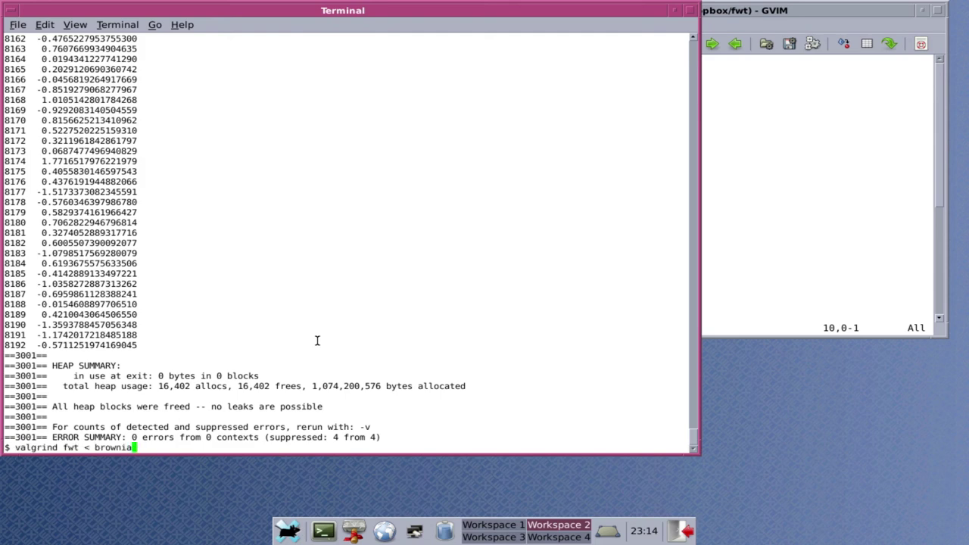
pyautogui.press('BackSpace')
pyautogui.hotkey('ctrl', 'u')
pyautogui.write('cat ')
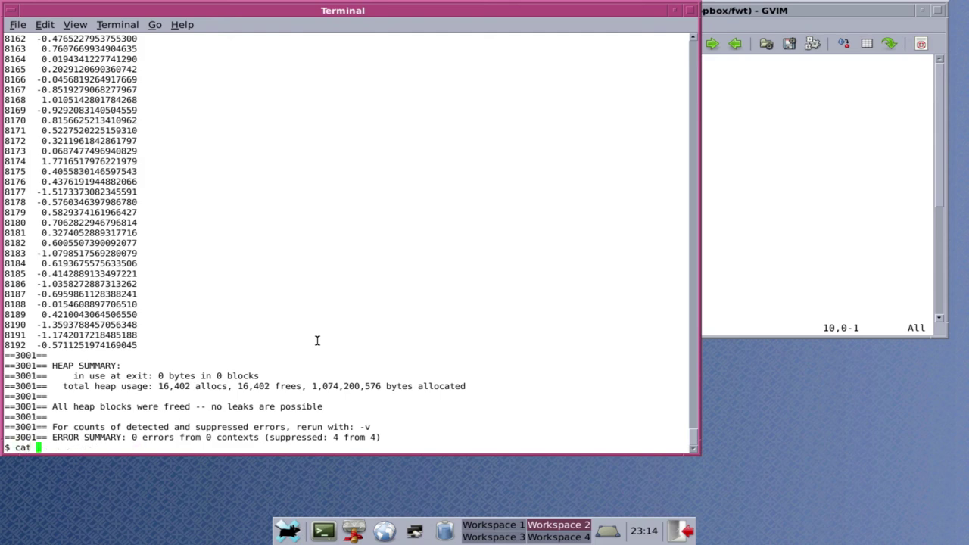
pyautogui.write('fwt/')
# - Run cat brownian | fwt to print the wavelet coefficients
pyautogui.press('BackSpace')
pyautogui.press('BackSpace')
pyautogui.press('BackSpace')
pyautogui.press('BackSpace')
pyautogui.write('brownian | fwt')
pyautogui.press('Return')
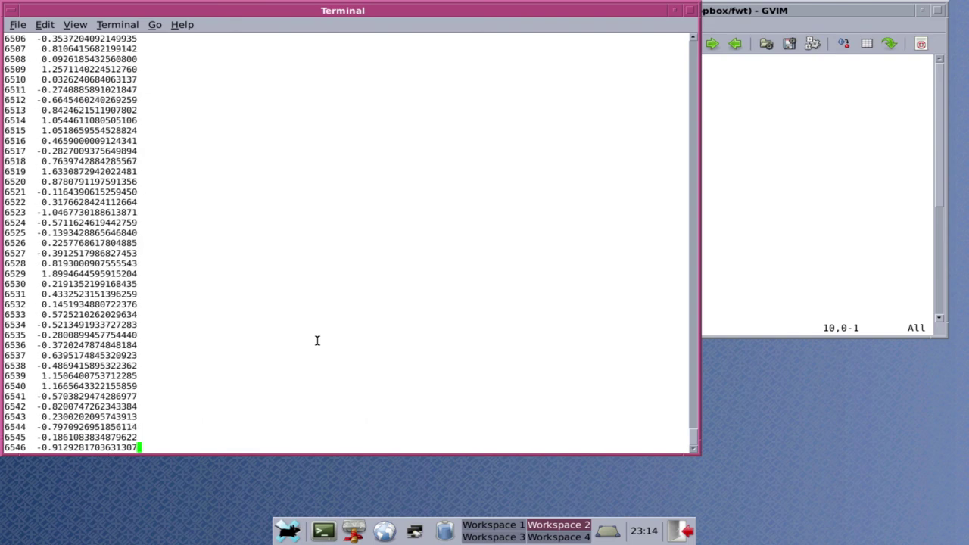
# - Sort the fwt output by appending | sort
pyautogui.press('Up')
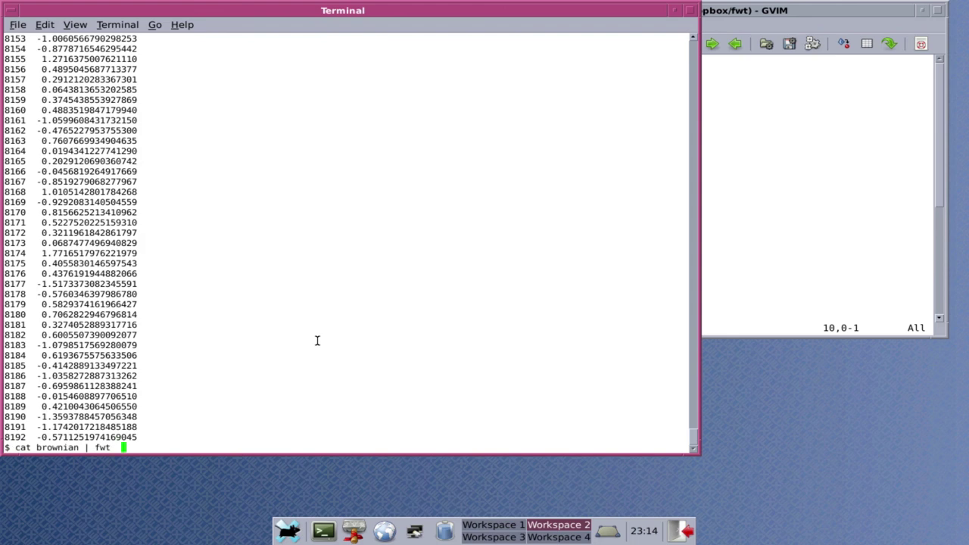
pyautogui.write('| srt')
pyautogui.press('BackSpace')
pyautogui.press('BackSpace')
pyautogui.press('BackSpace')
pyautogui.press('BackSpace')
pyautogui.write('sort')
pyautogui.press('Return')
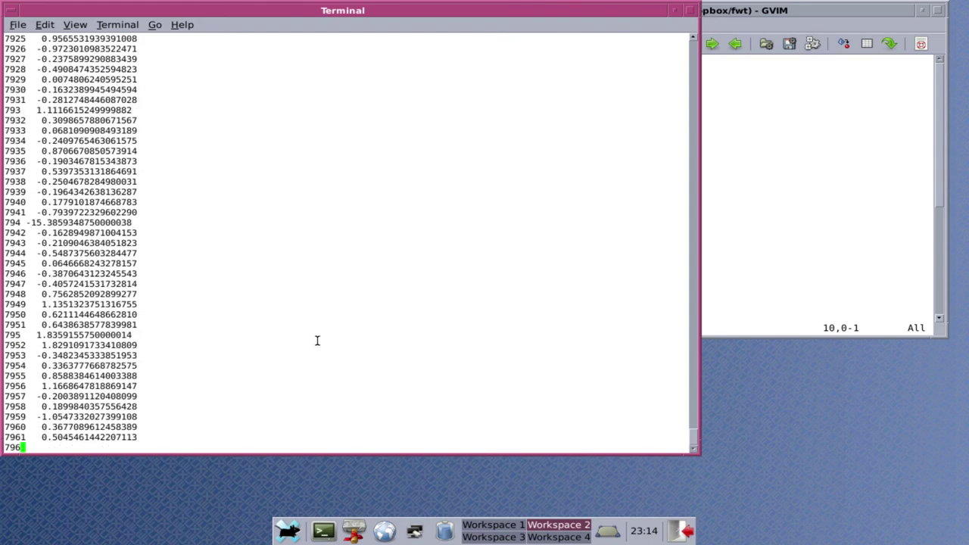
# - Page through the fwt output with | less, scroll down, and quit the pager
pyautogui.press('Up')
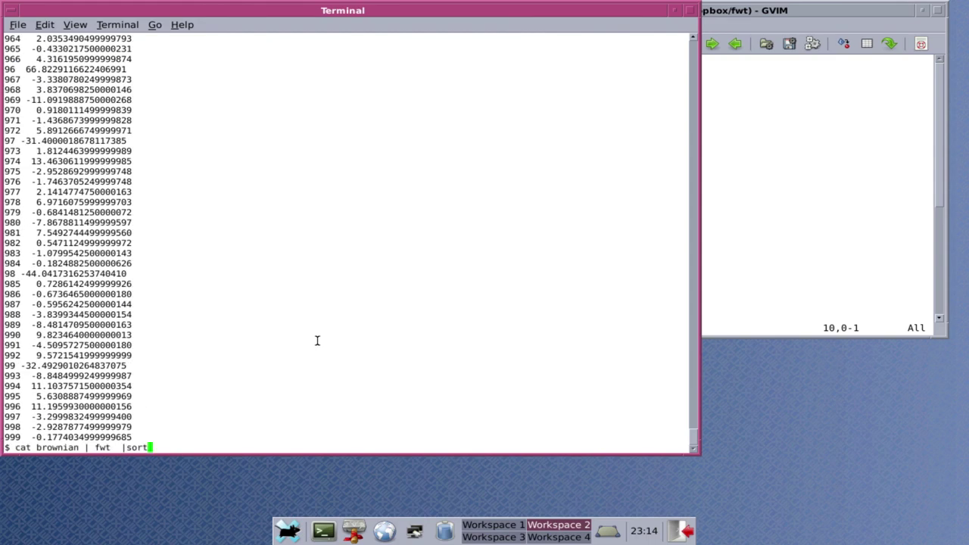
pyautogui.press('BackSpace')
pyautogui.press('BackSpace')
pyautogui.press('BackSpace')
pyautogui.press('BackSpace')
pyautogui.write('less')
pyautogui.press('BackSpace')
pyautogui.press('BackSpace')
pyautogui.press('BackSpace')
pyautogui.press('BackSpace')
pyautogui.press('BackSpace')
pyautogui.write('less')
pyautogui.press('Return')
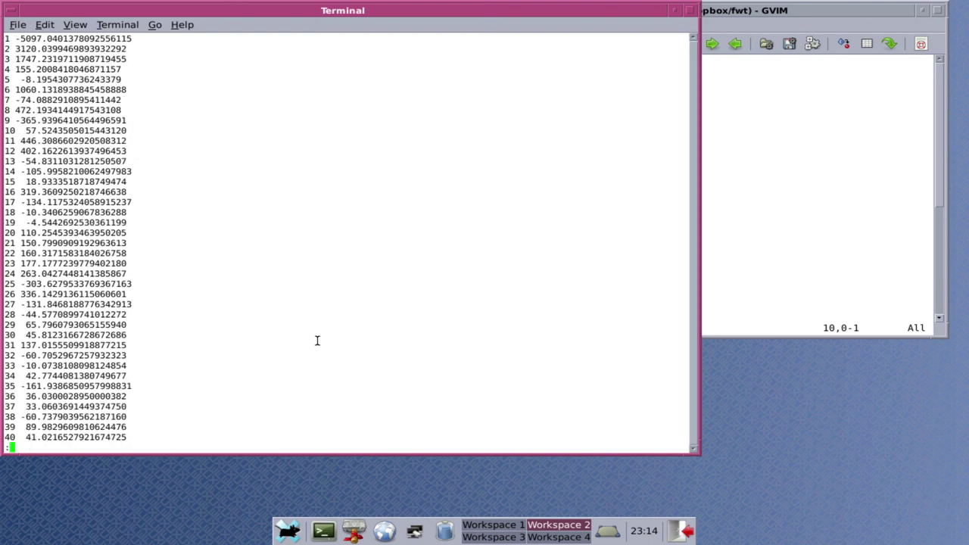
pyautogui.scroll(-20, 317, 340)
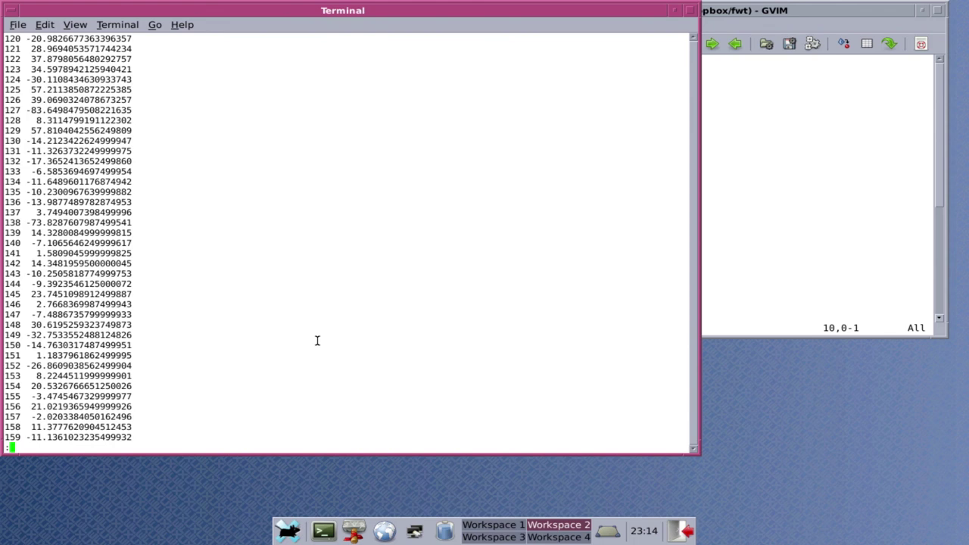
pyautogui.press('q')
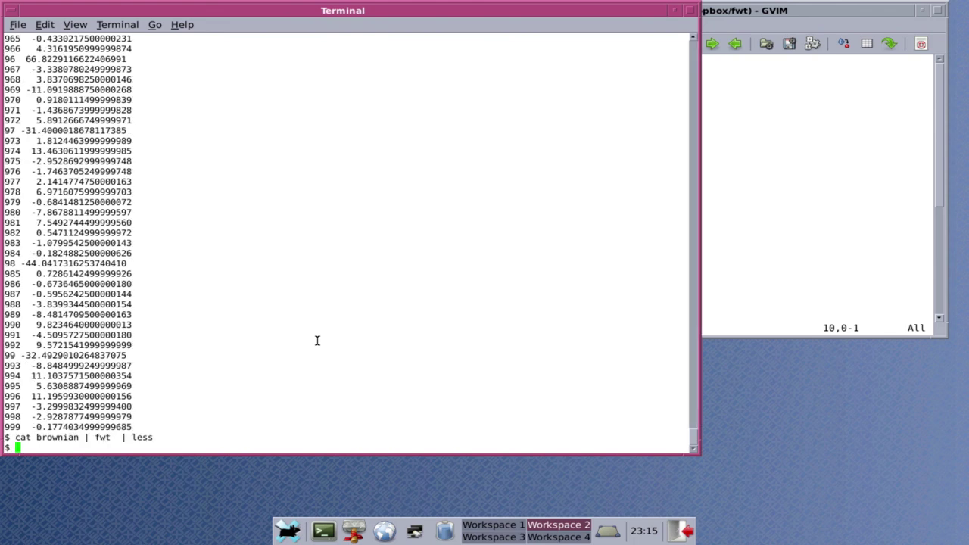